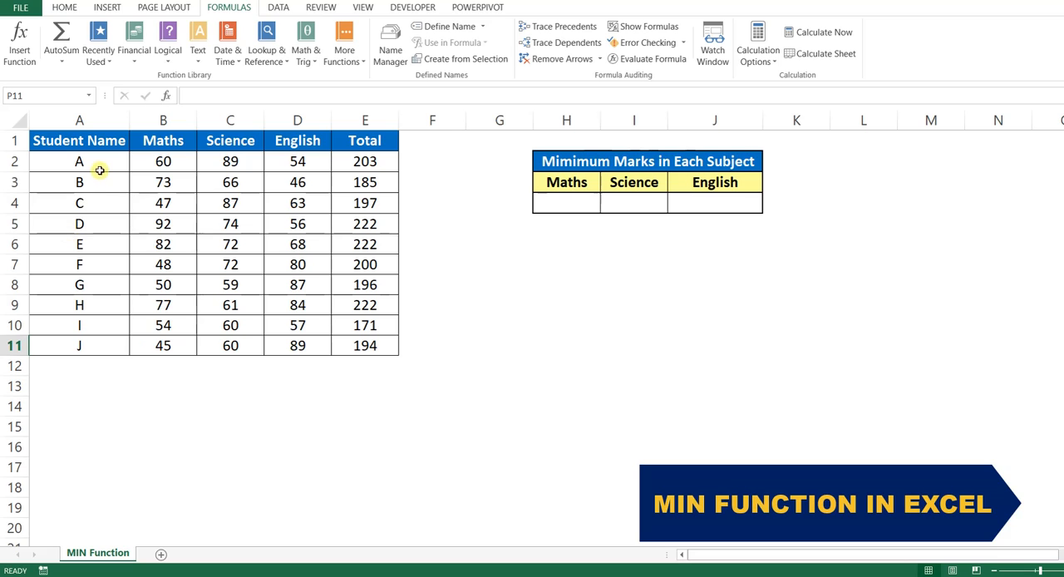
Review the Student Name, Maths, Science, English and Total columns and the empty minimum-marks cells for the three subjects
left_click_drag(104, 140, 105, 345)
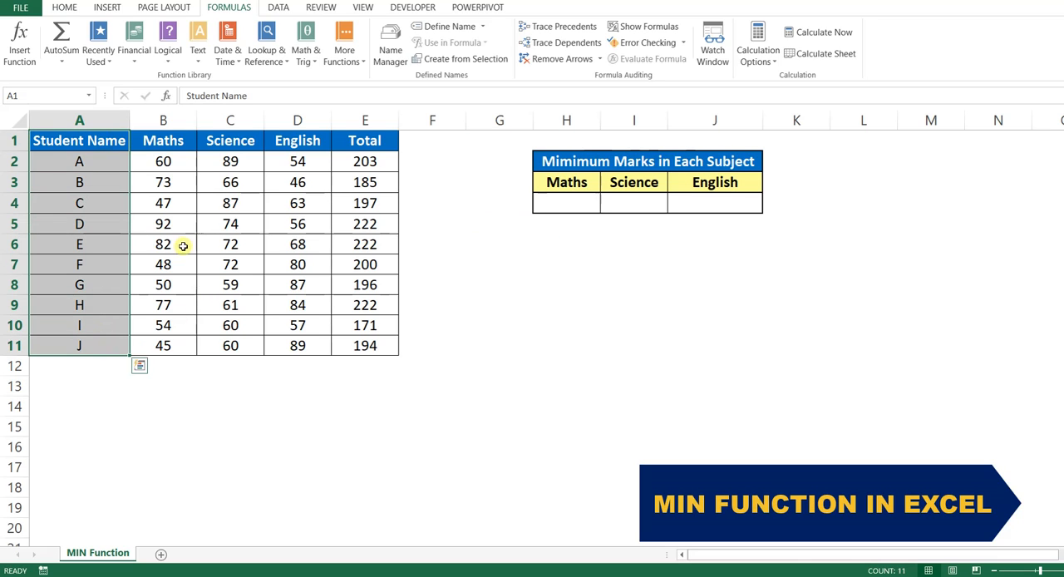
left_click_drag(161, 141, 159, 344)
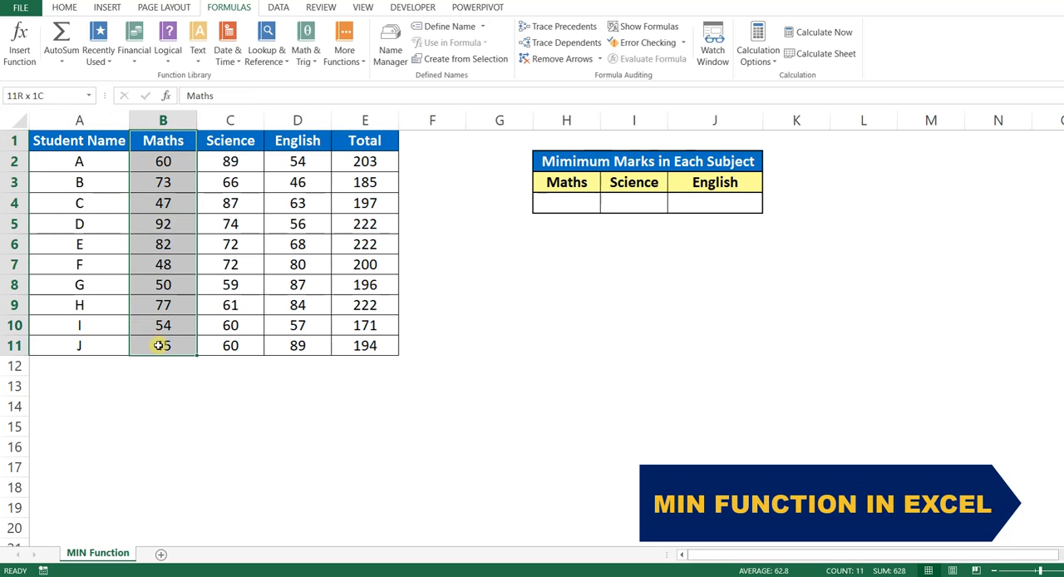
left_click(230, 139)
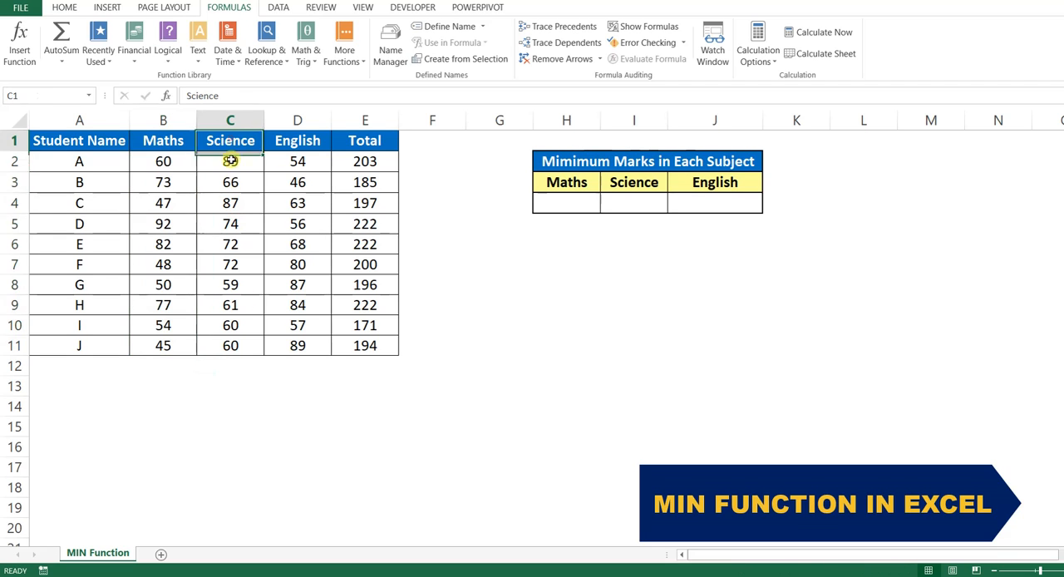
left_click_drag(230, 160, 225, 344)
left_click_drag(283, 136, 283, 344)
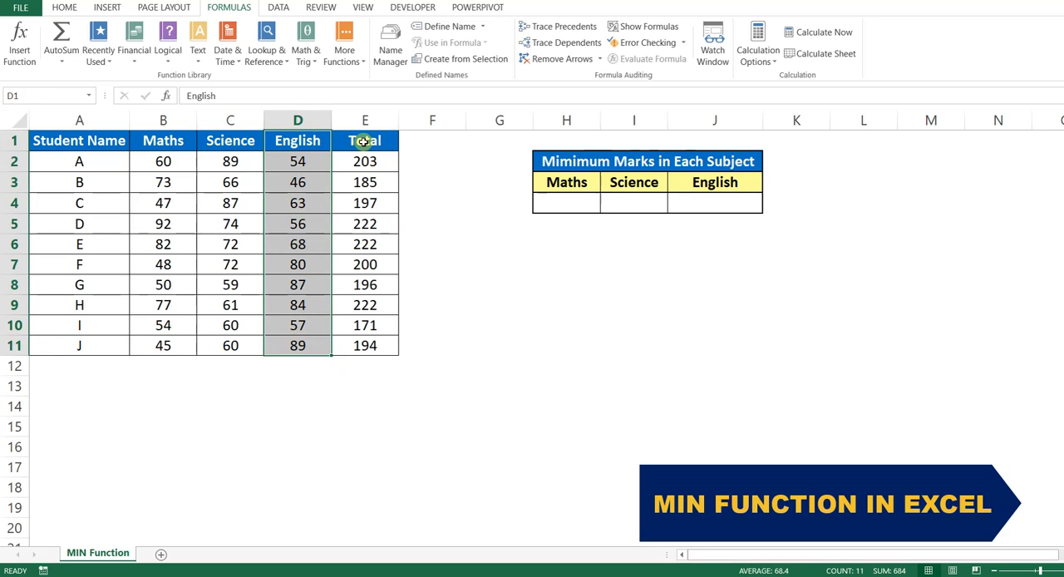
left_click_drag(364, 141, 365, 345)
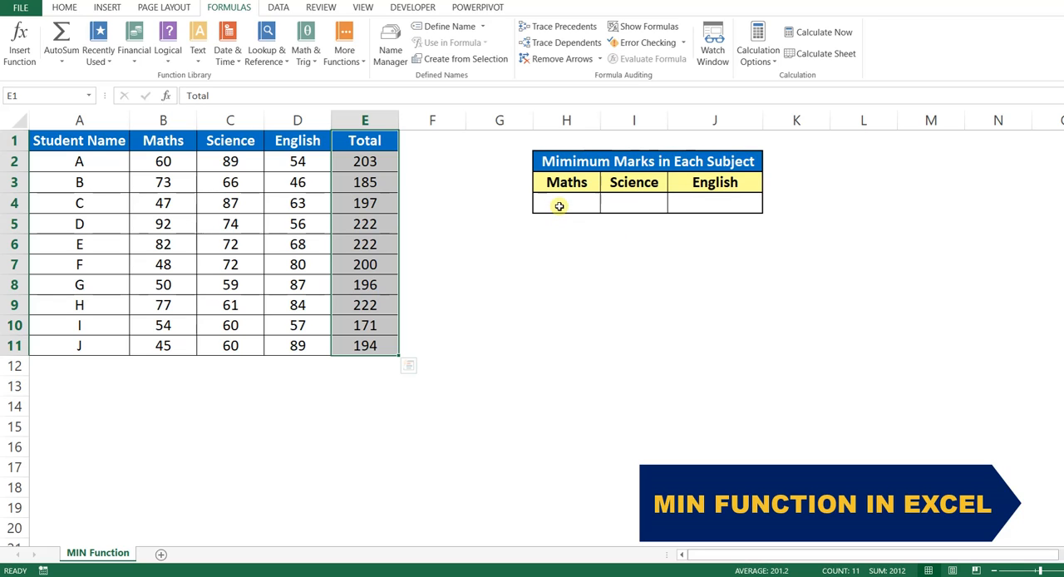
left_click(559, 206)
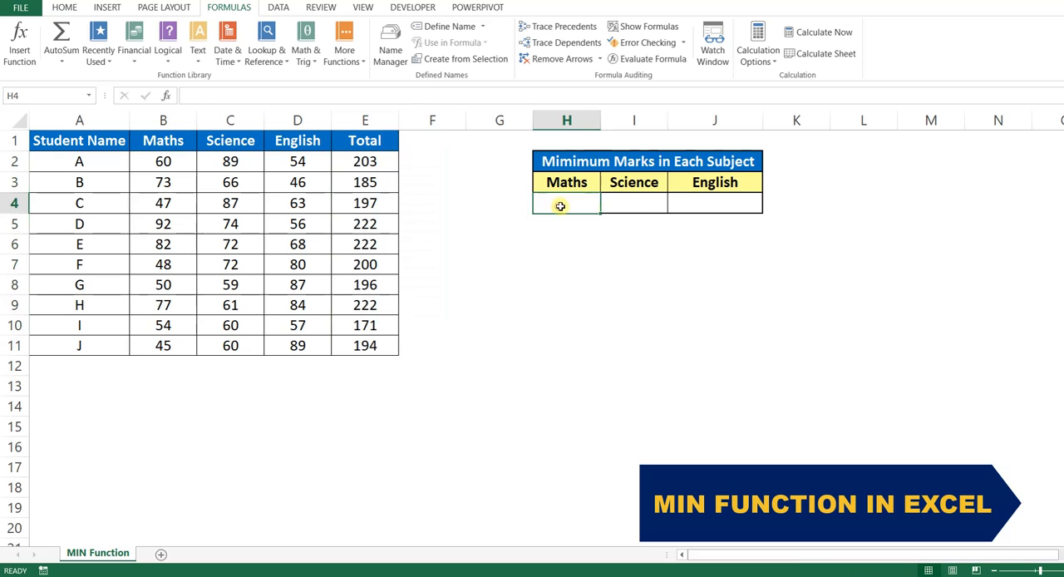
left_click(642, 206)
left_click(714, 205)
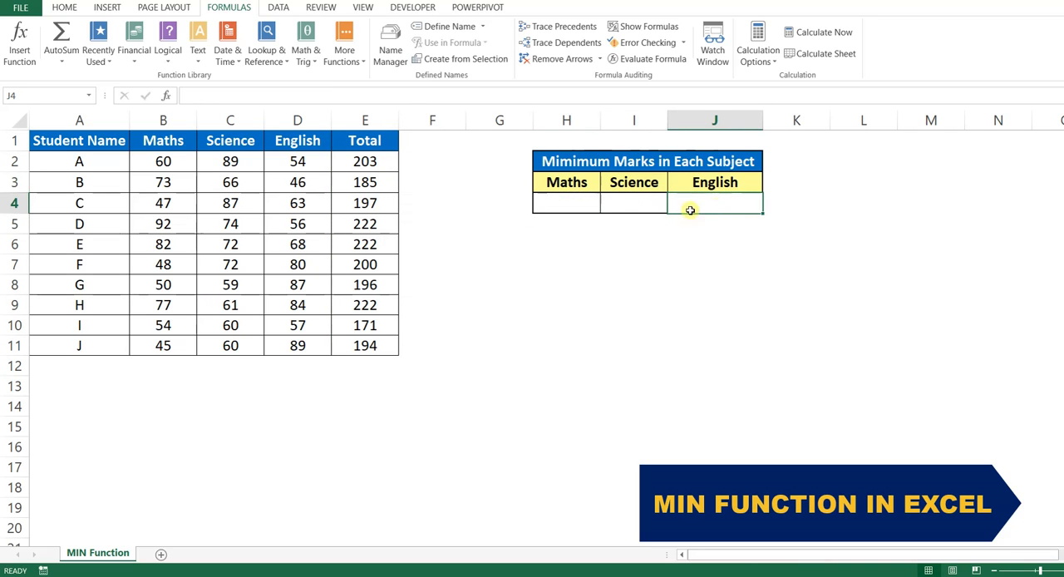
Insert the statistical MIN function into the Maths result cell H4
left_click(567, 206)
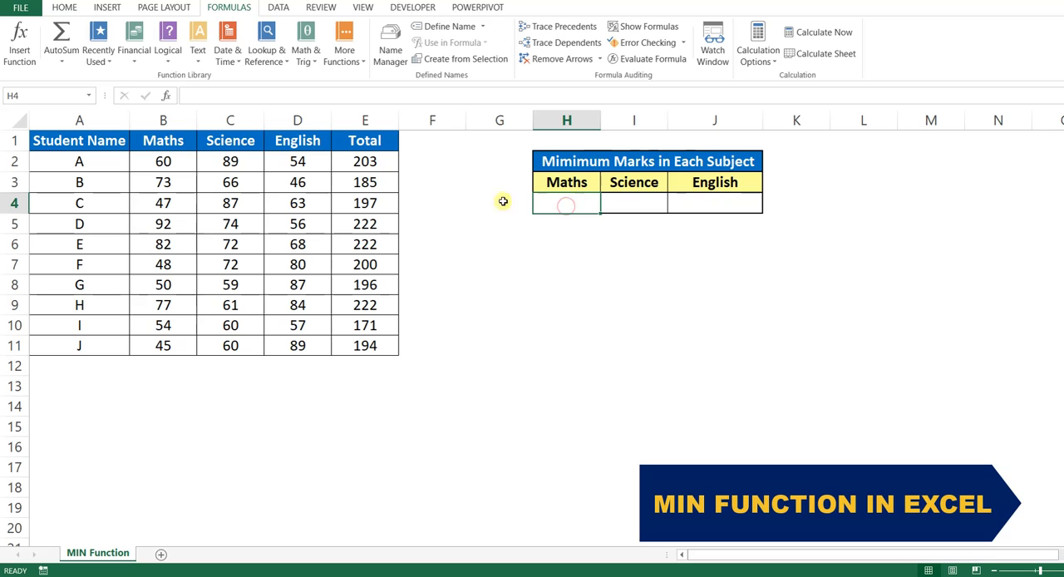
left_click(64, 8)
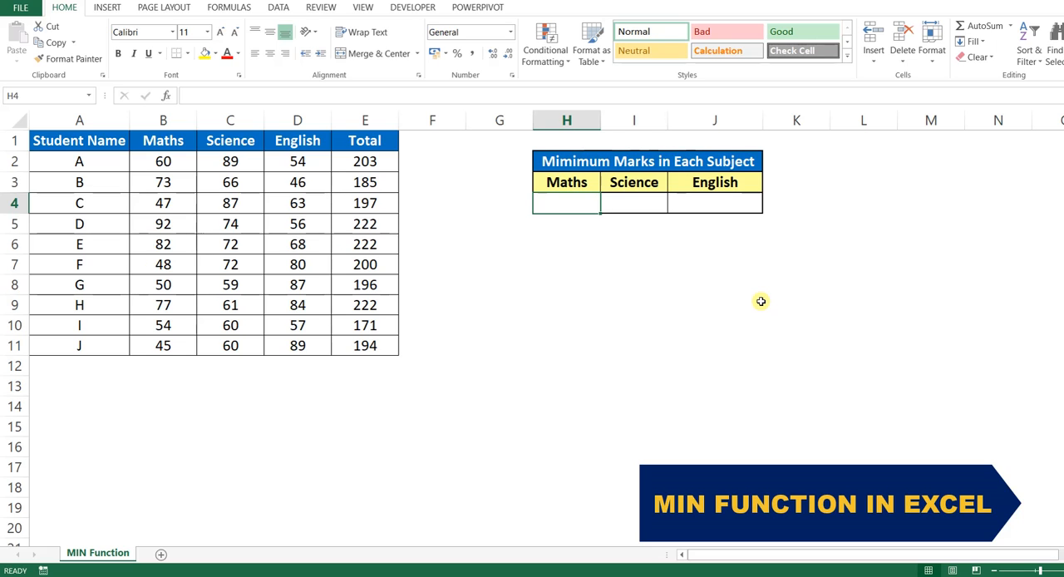
left_click(230, 8)
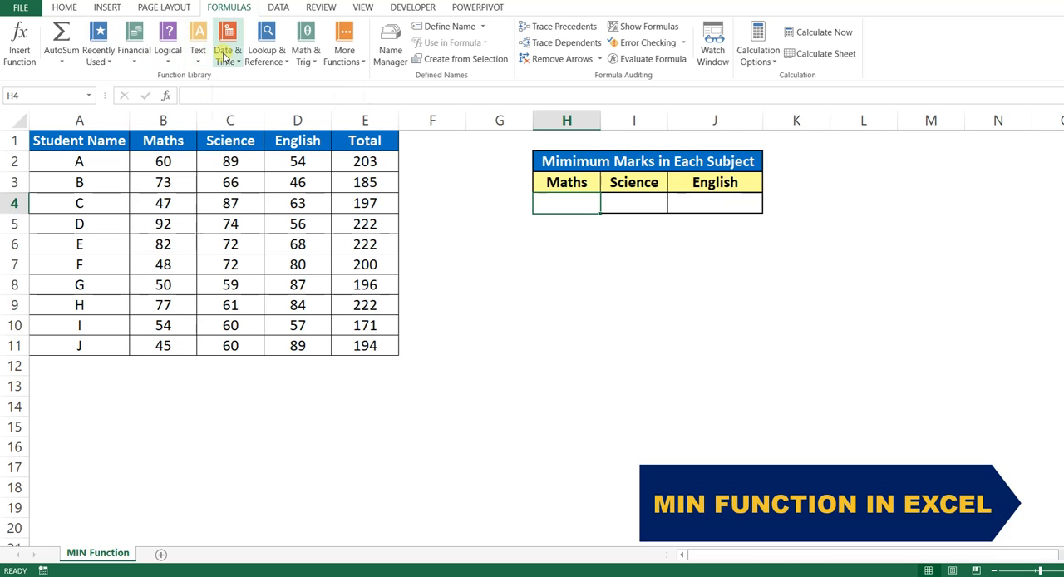
left_click(353, 57)
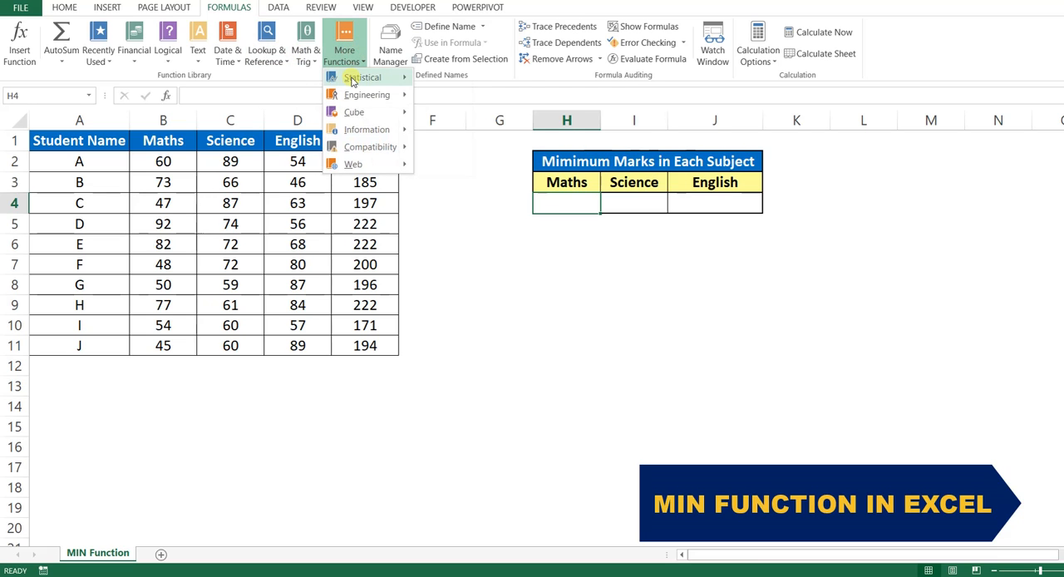
mouse_move(351, 80)
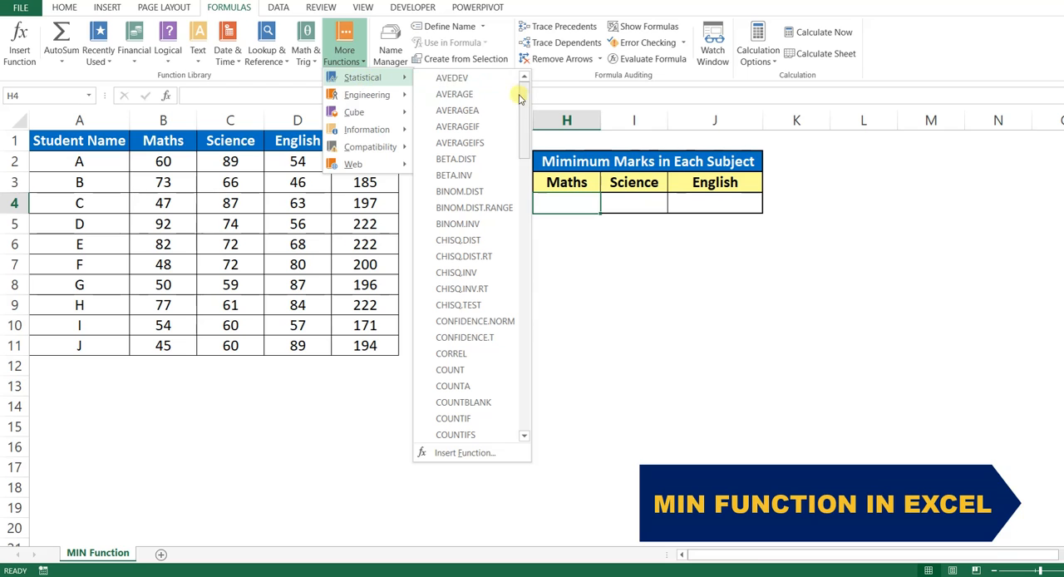
left_click_drag(522, 99, 527, 244)
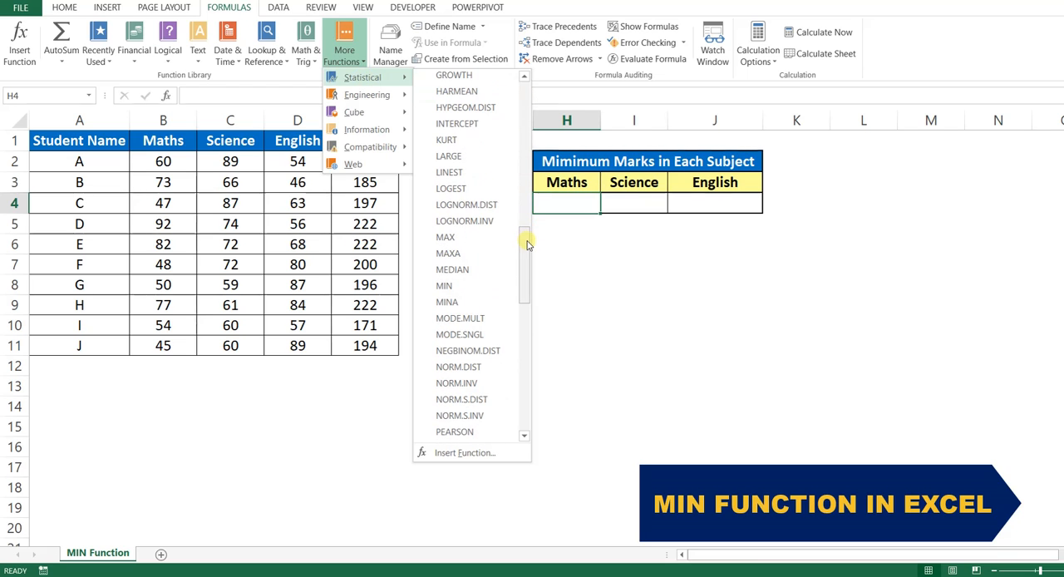
left_click(465, 287)
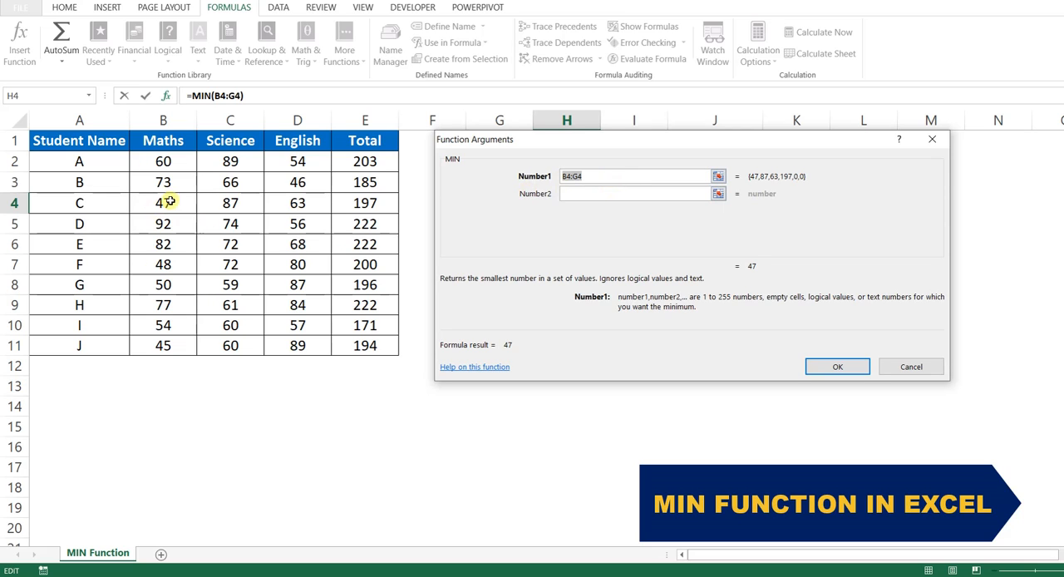
type("20")
left_click(584, 193)
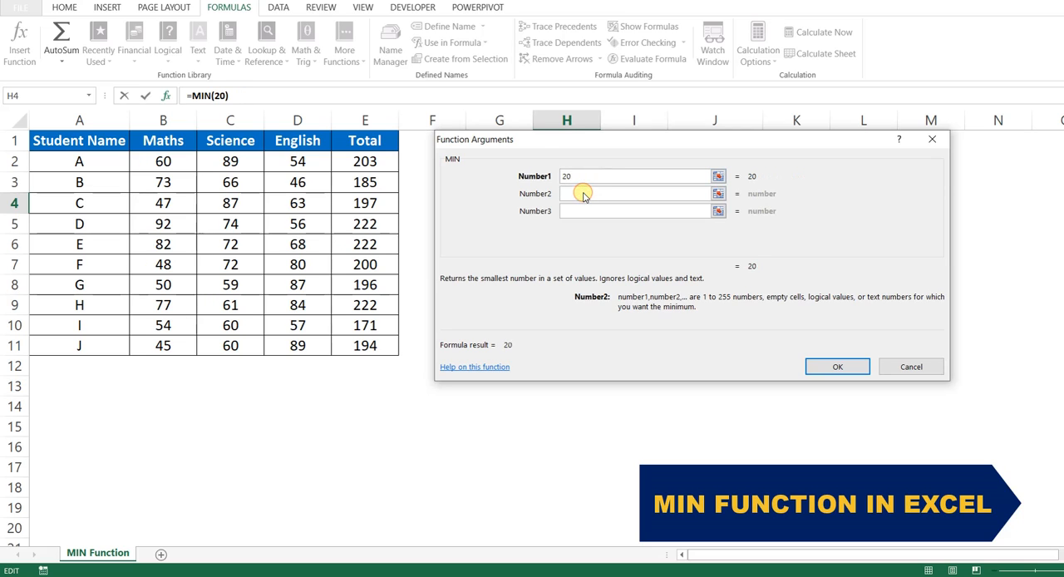
type("30")
left_click(576, 211)
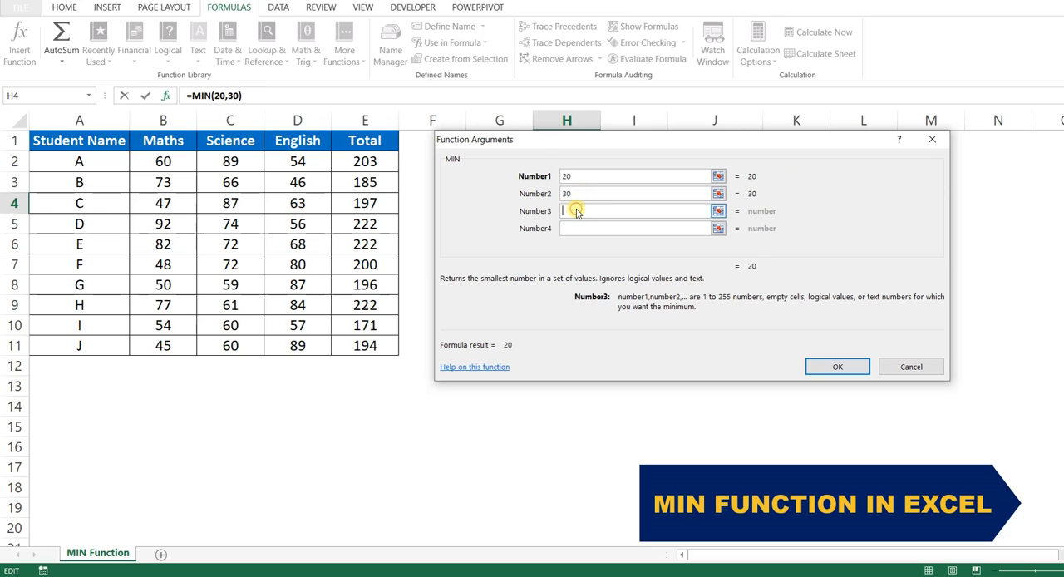
type("40")
key("Delete")
key("shift+Tab")
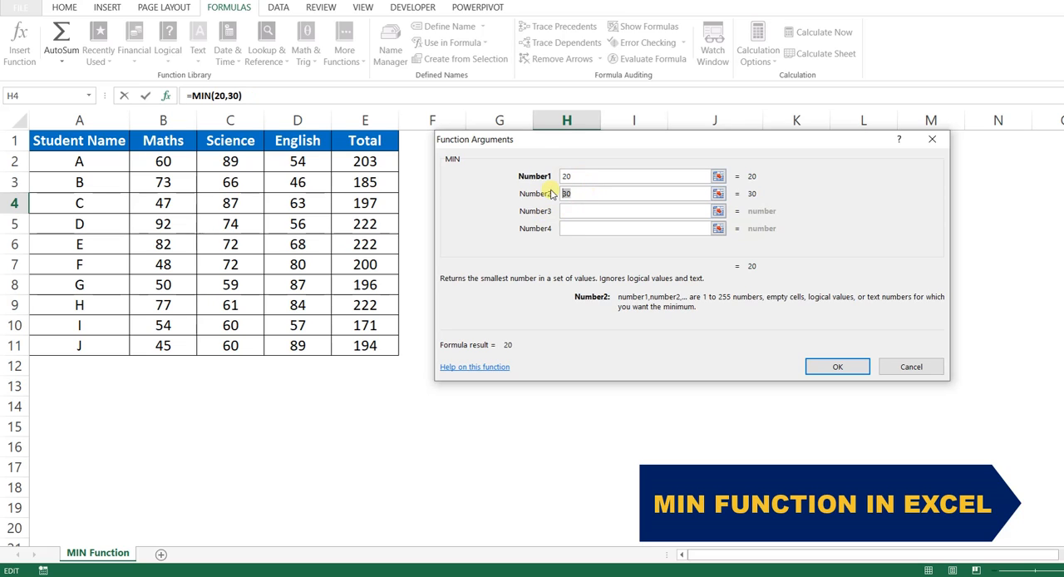
key("Delete")
key("shift+Tab")
key("Delete")
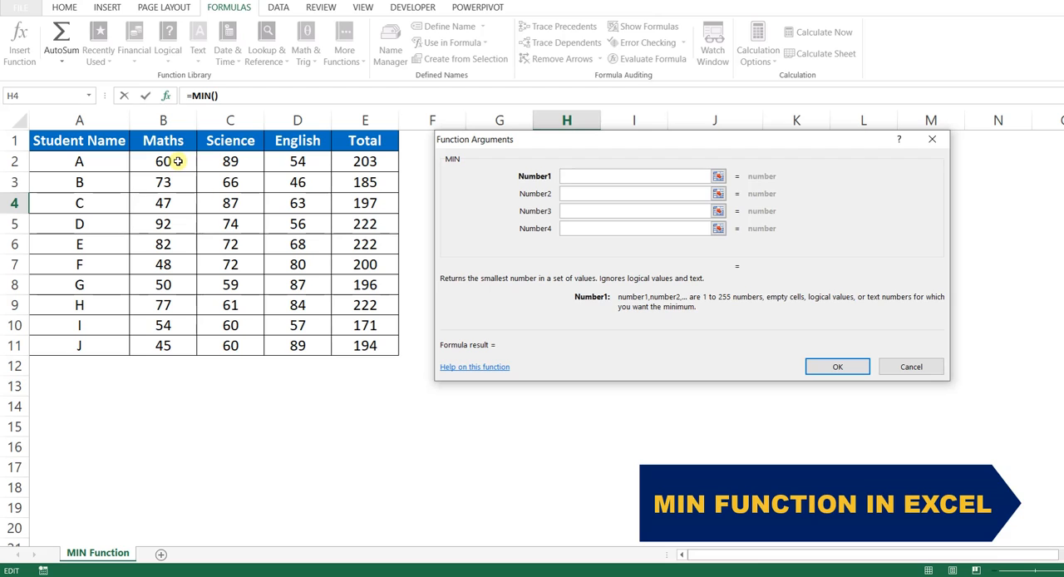
Use the Maths marks in B2:B11 as the MIN function's first argument and complete the formula in H4
left_click_drag(524, 139, 516, 261)
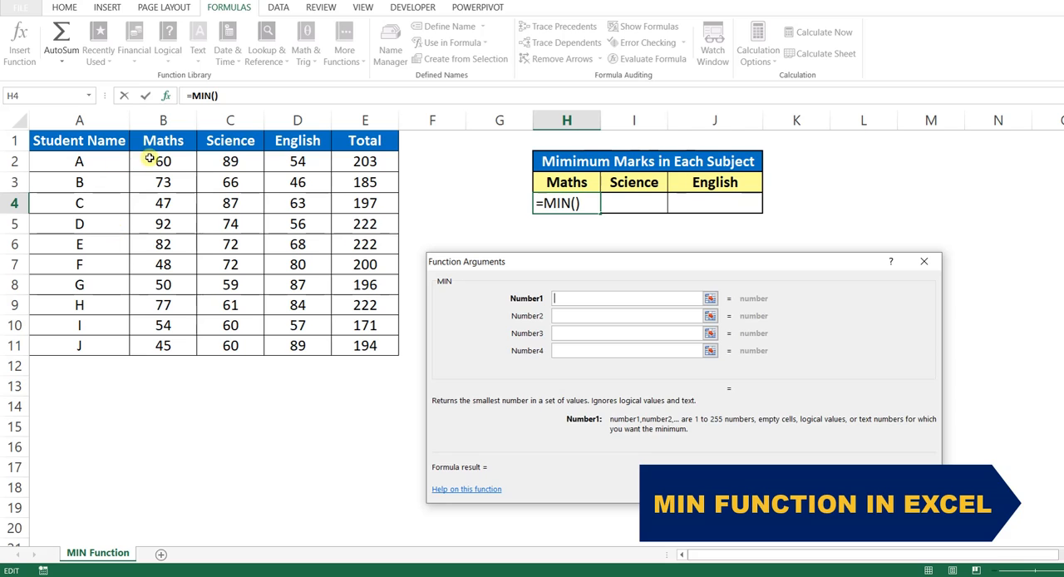
left_click_drag(147, 159, 150, 346)
left_click(843, 488)
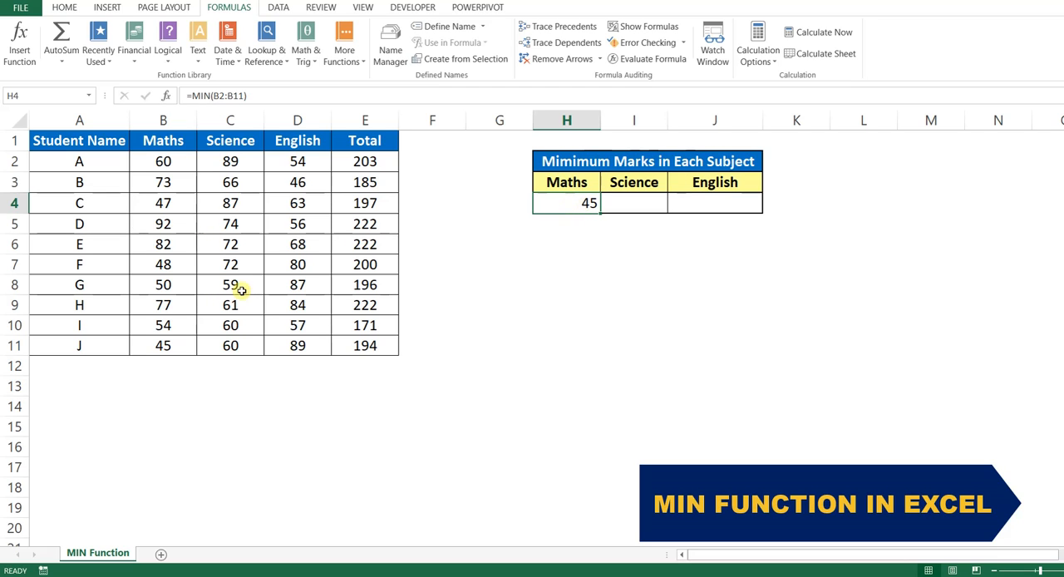
left_click(167, 162)
left_click_drag(170, 179, 177, 342)
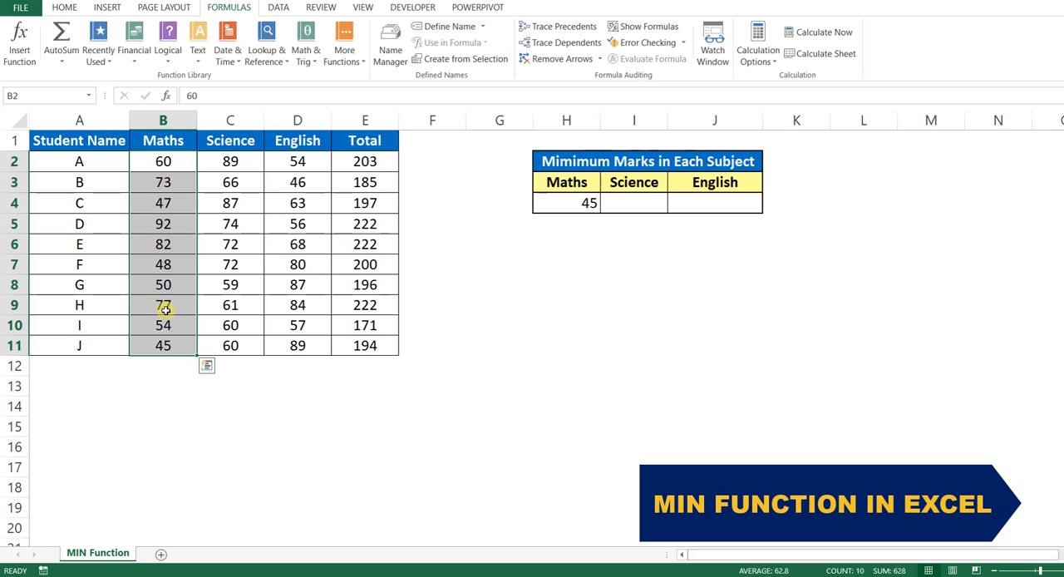
Find the MIN function by searching for MIN and insert it into the Science result cell I4
left_click(643, 206)
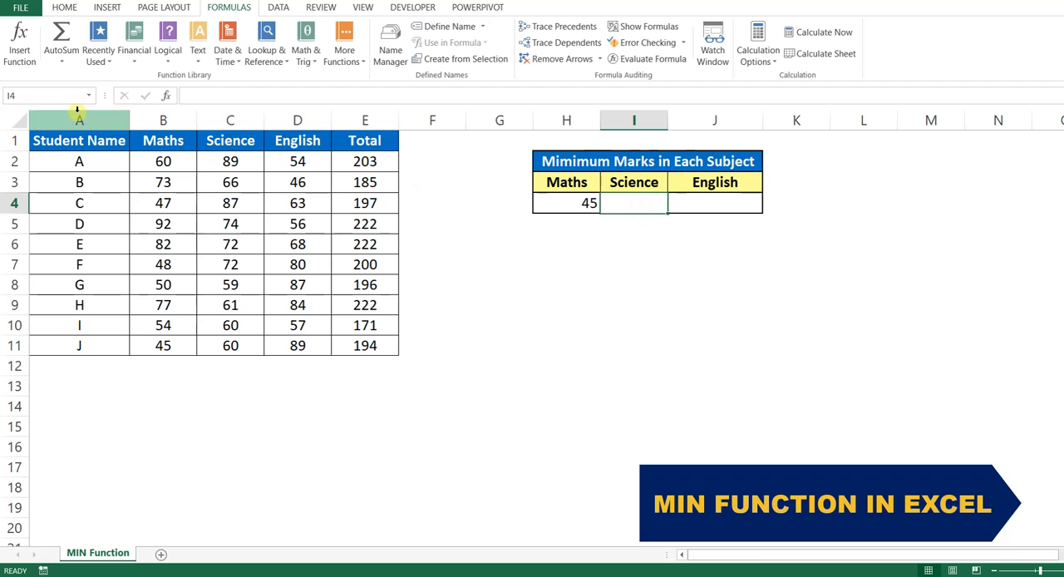
left_click(25, 58)
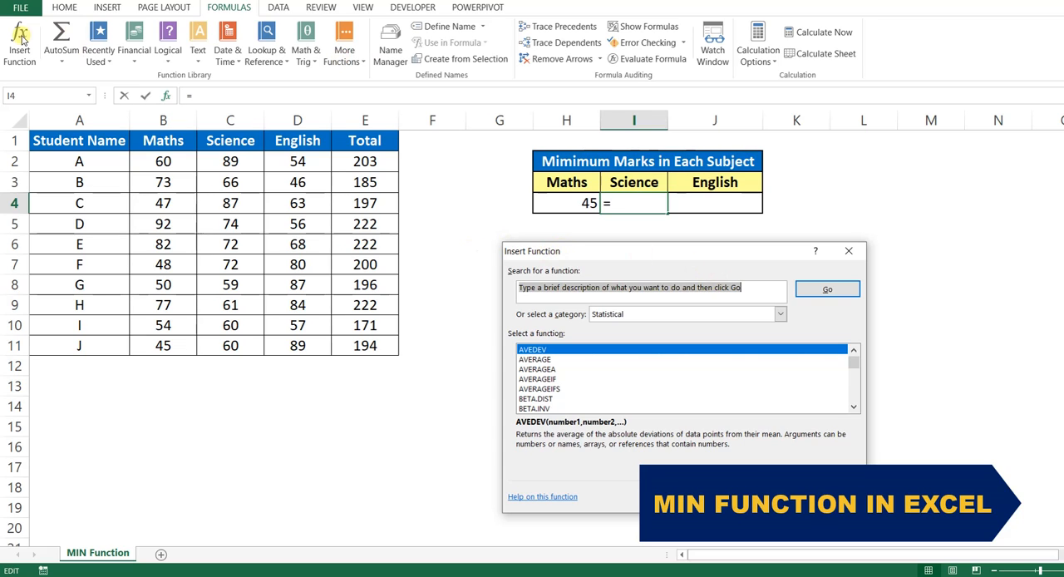
left_click(753, 288)
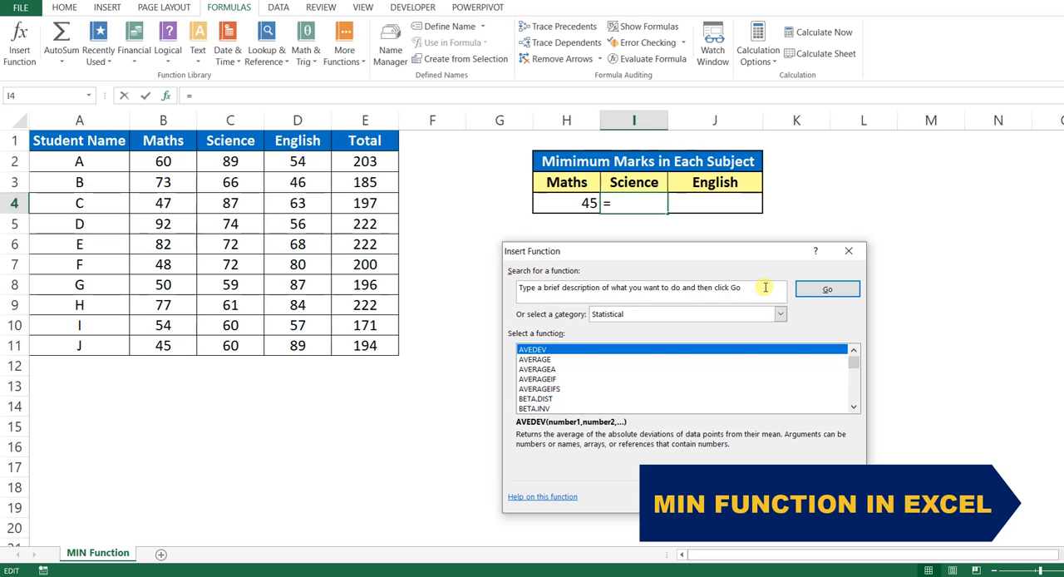
left_click_drag(758, 288, 510, 289)
type("MIN")
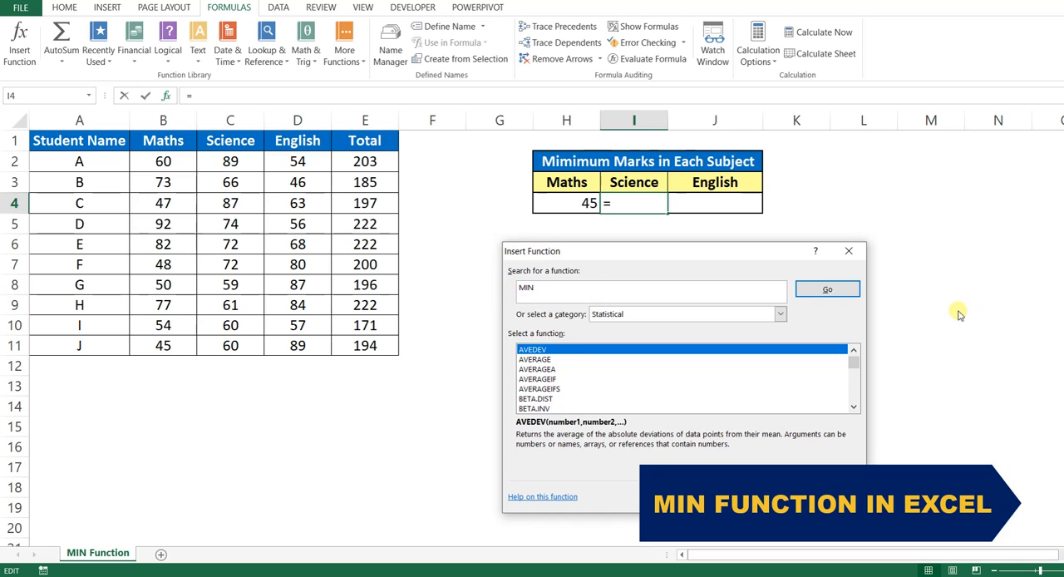
left_click(827, 289)
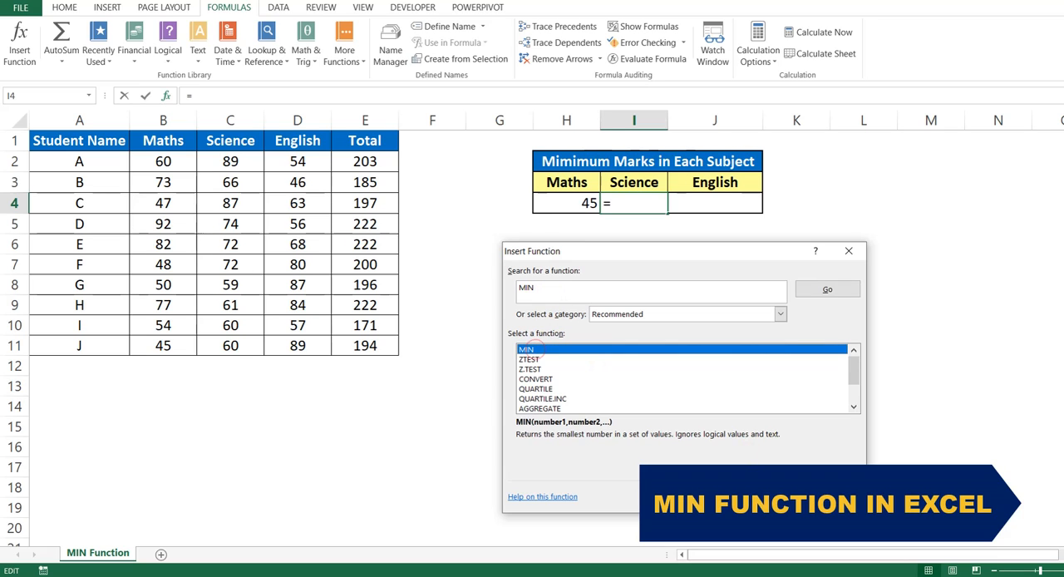
key("Return")
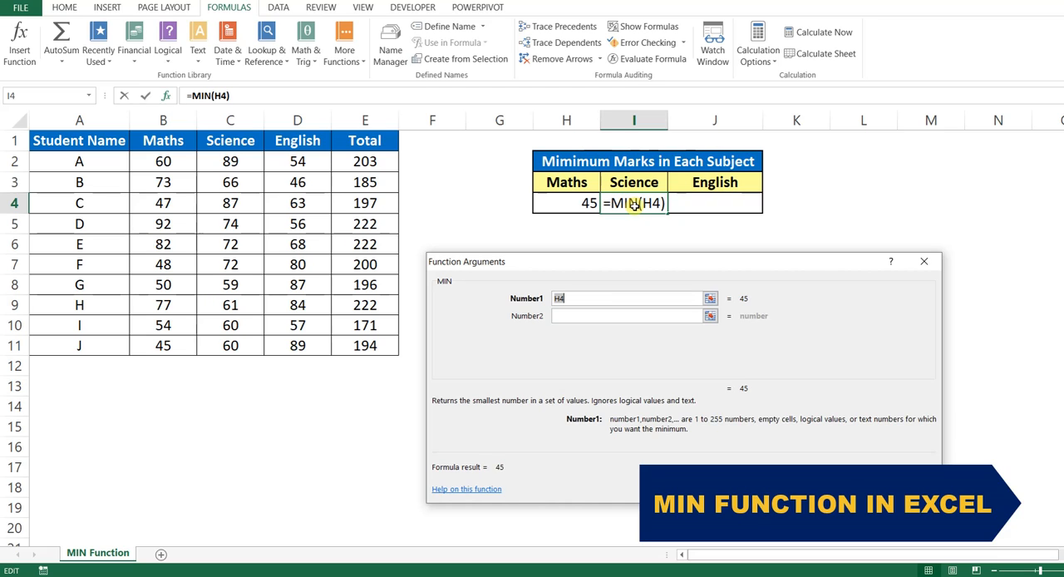
Replace the MIN function's first argument with the Science marks in C2:C11 and complete the formula in I4
left_click_drag(235, 162, 235, 344)
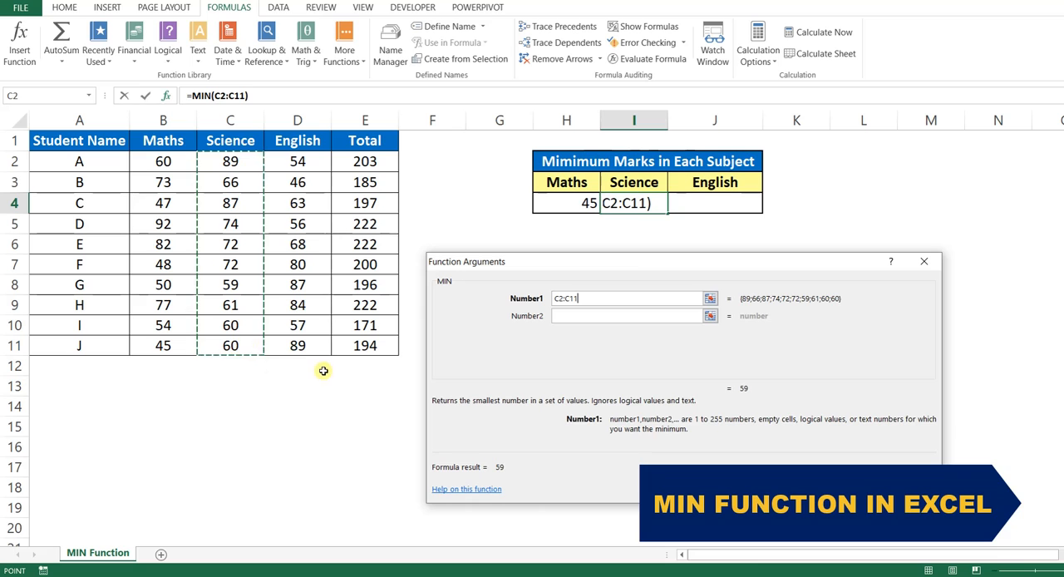
left_click(232, 325)
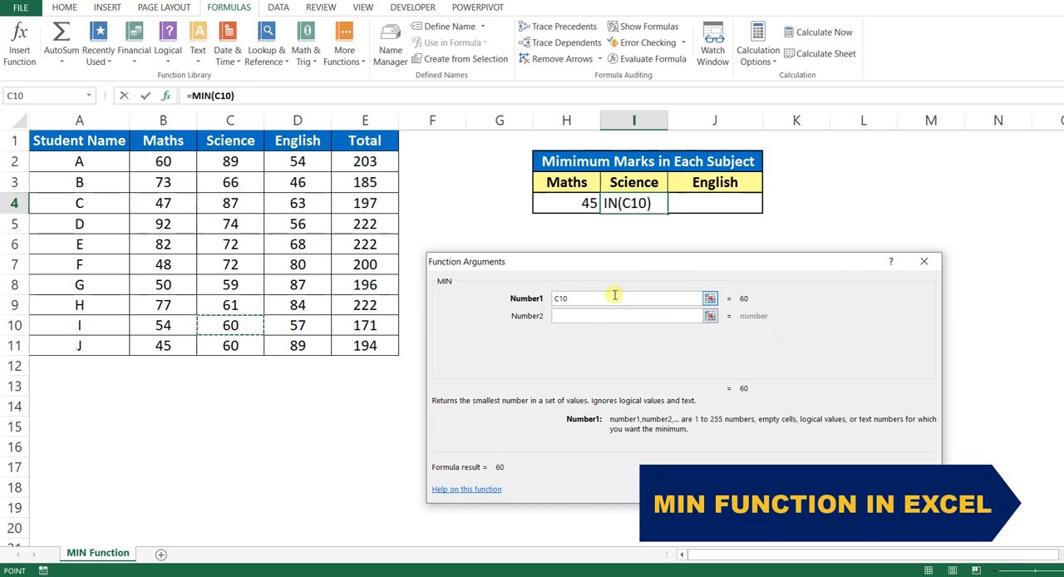
left_click_drag(231, 160, 235, 341)
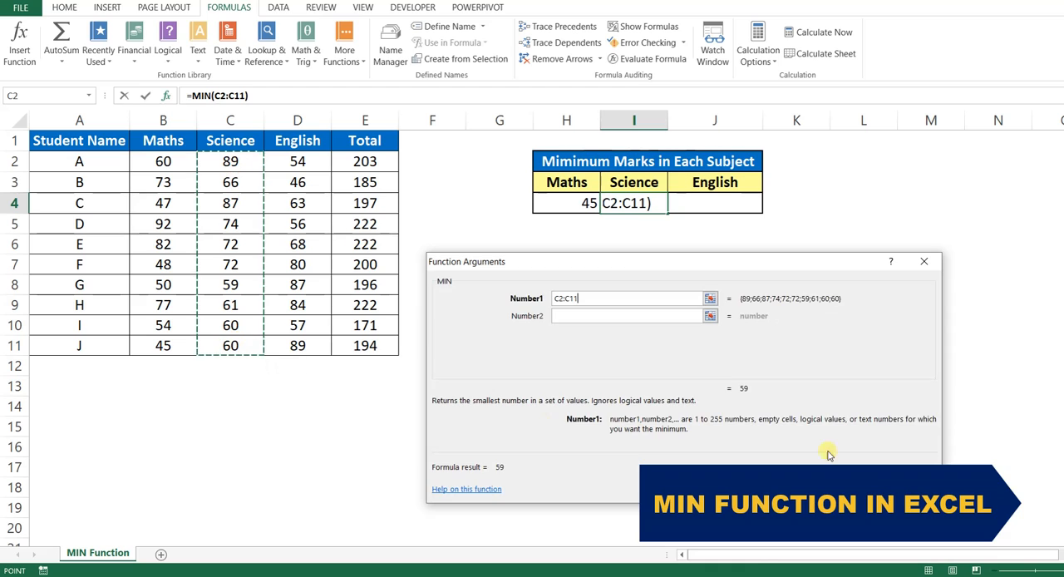
key("Return")
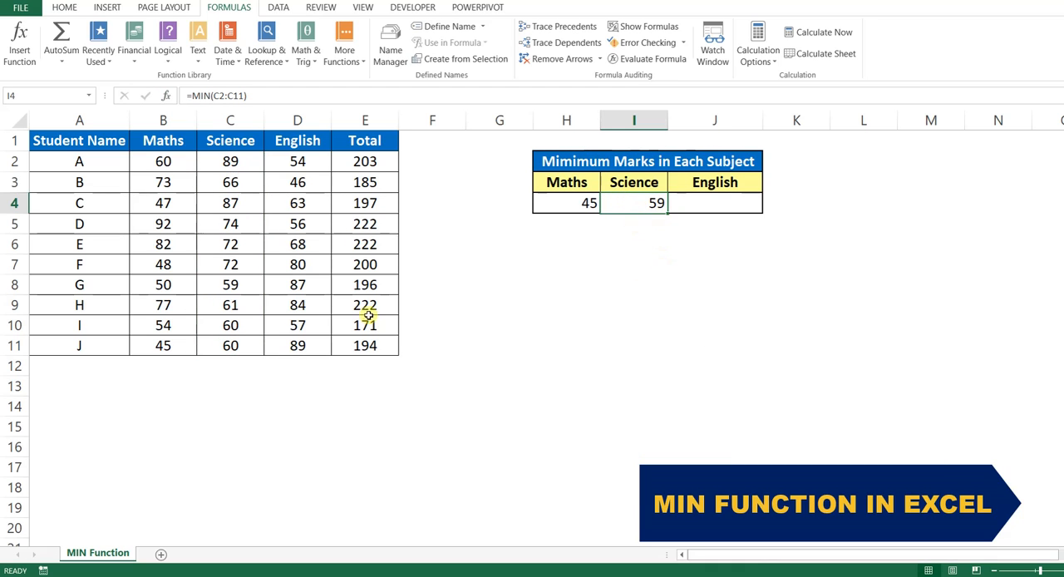
left_click(238, 284)
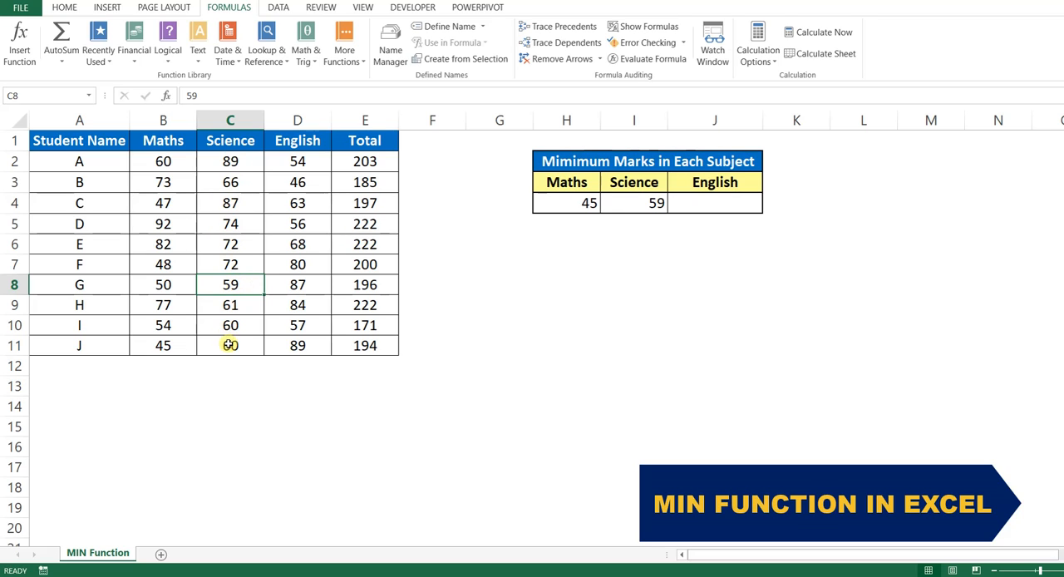
Enter the formula =MIN(D2:D11) in the English result cell J4 and check the result against the English marks
left_click(700, 203)
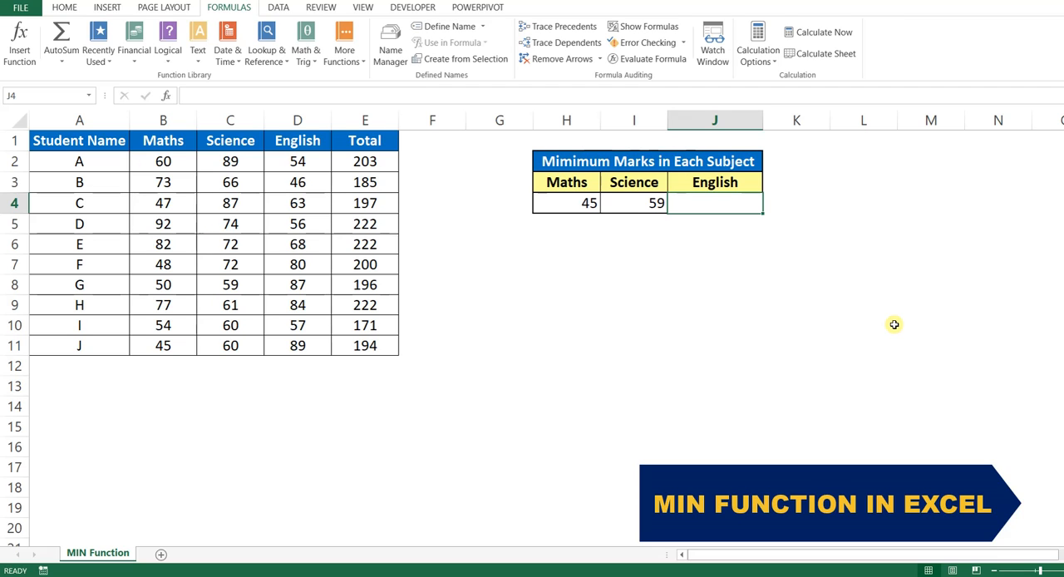
type("=")
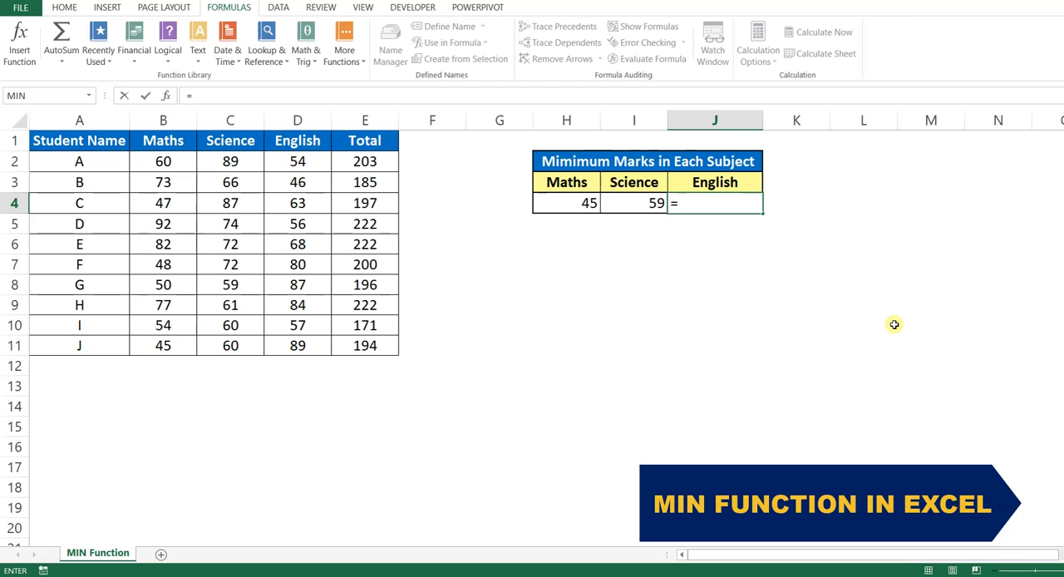
type("MIN")
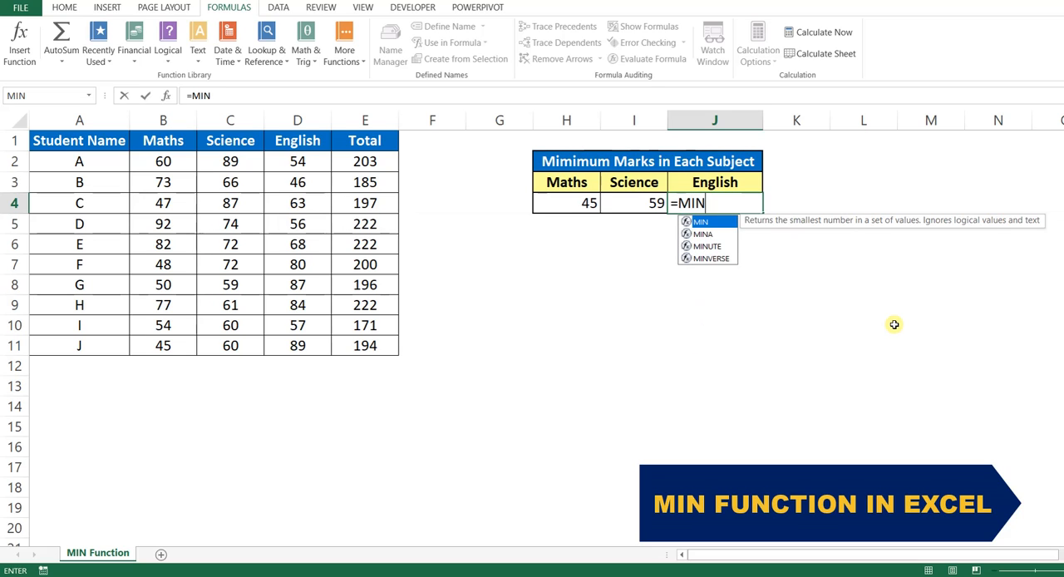
type("(")
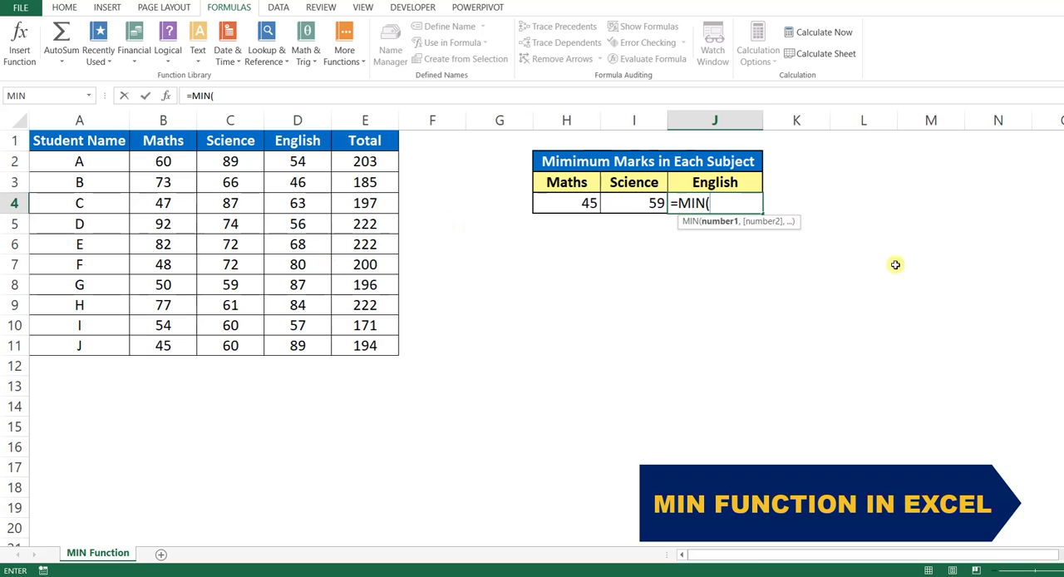
left_click_drag(305, 163, 303, 344)
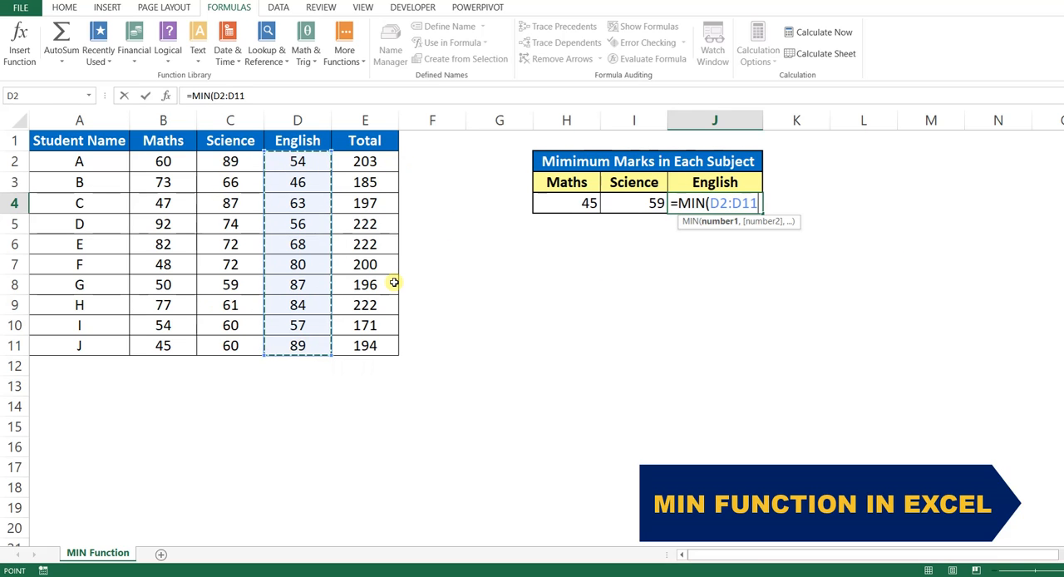
type(")")
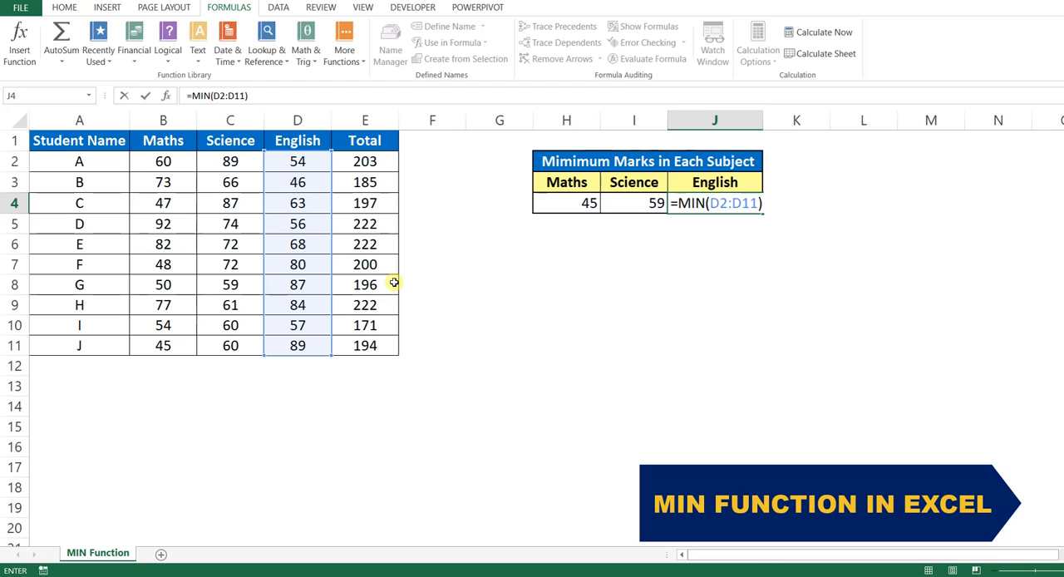
key("Return")
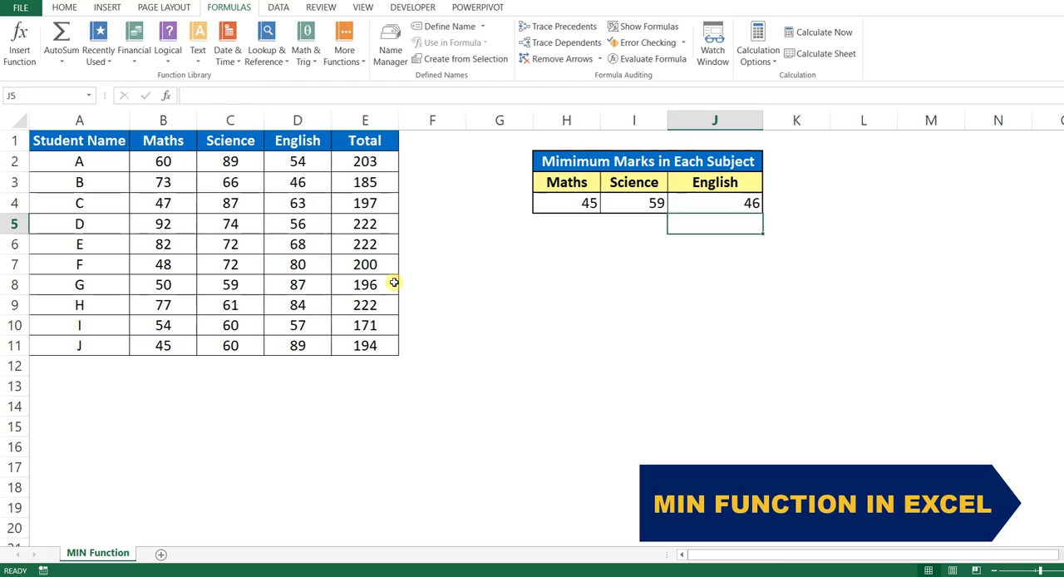
left_click(715, 204)
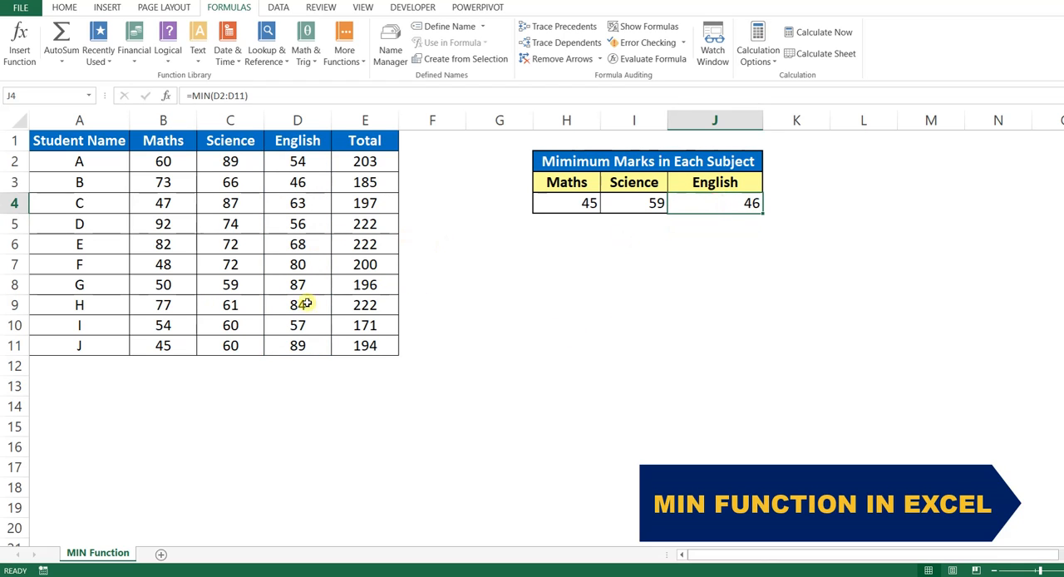
left_click(303, 181)
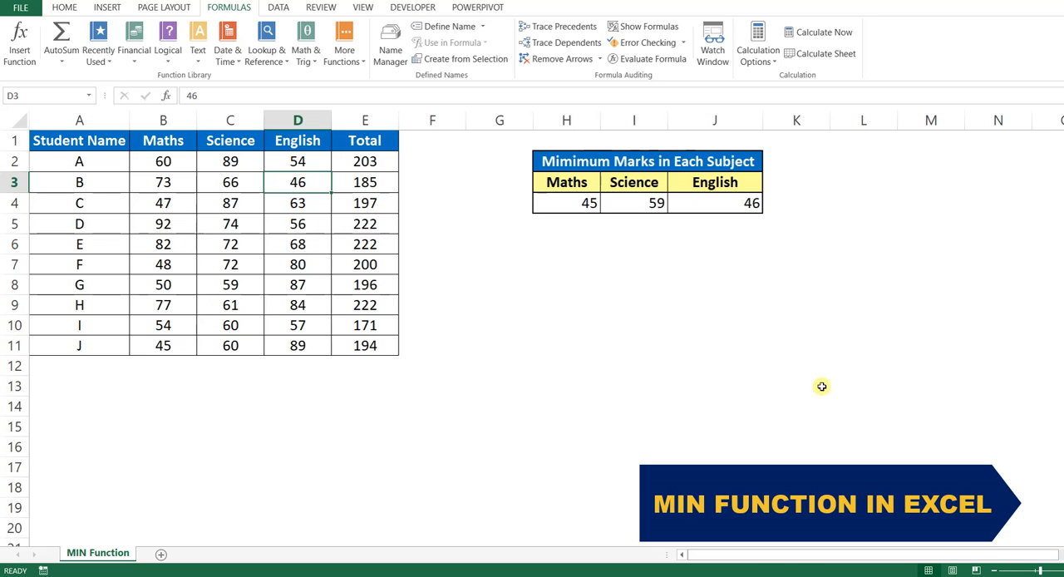
key("ctrl+End")
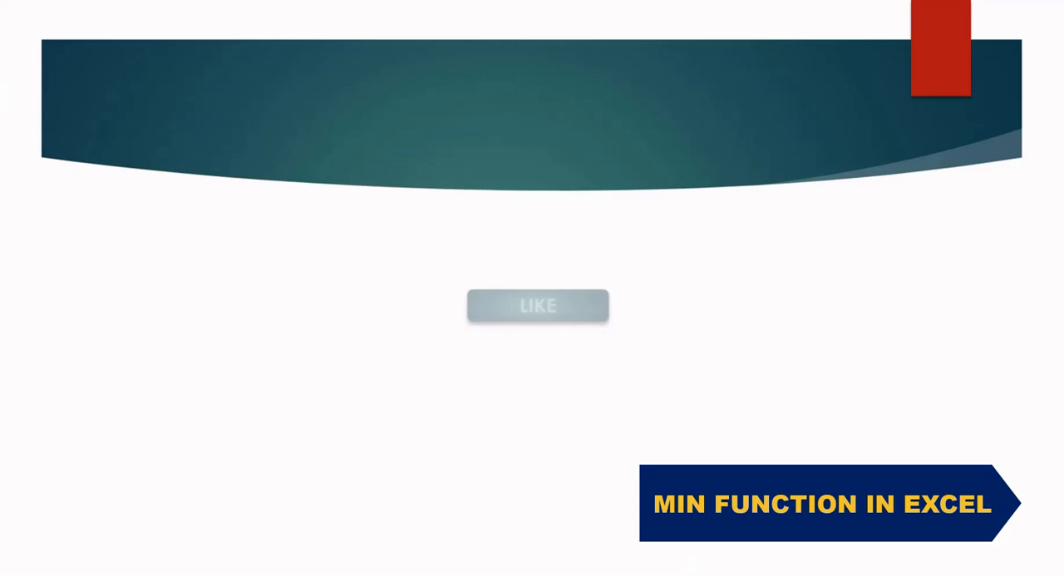